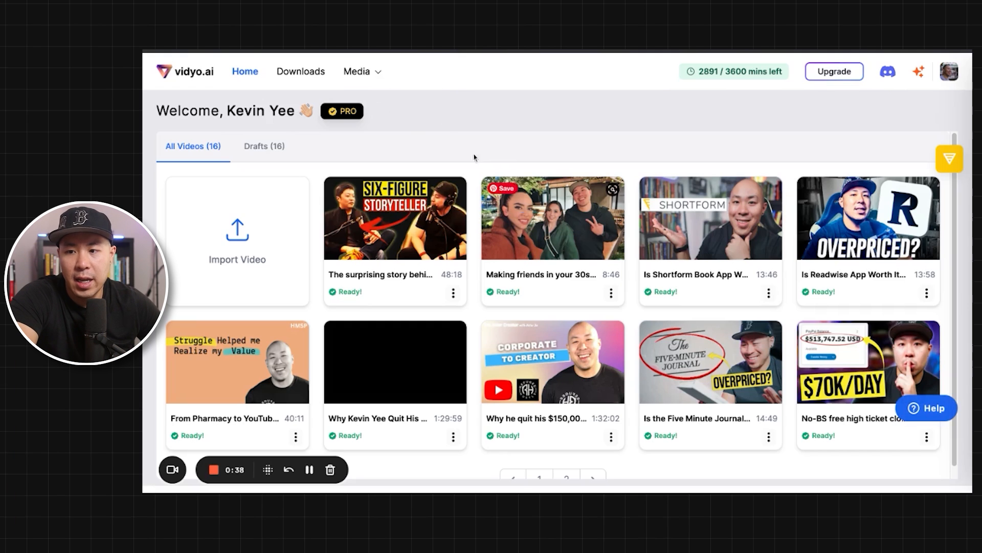
Step: Review the video import options, including the YouTube link field, and close the dialog without importing anything
click(244, 226)
click(614, 310)
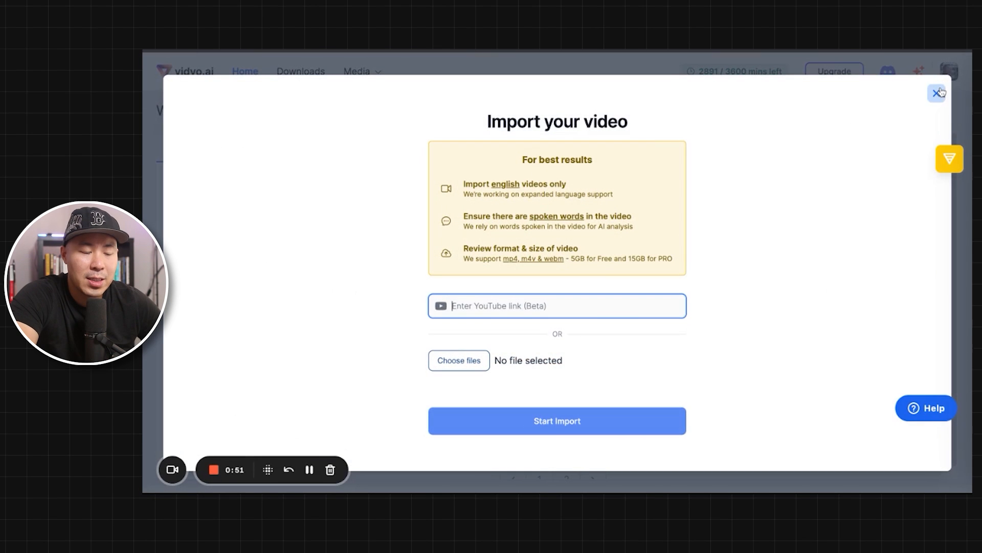
click(937, 93)
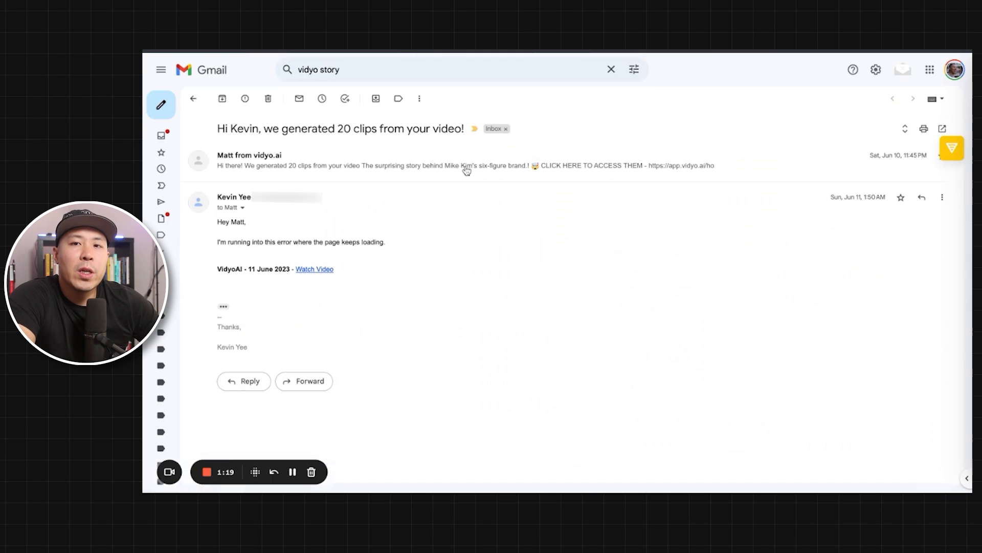
Step: Read the Gmail message announcing the 20 generated clips and the reply about the page that keeps loading
click(455, 168)
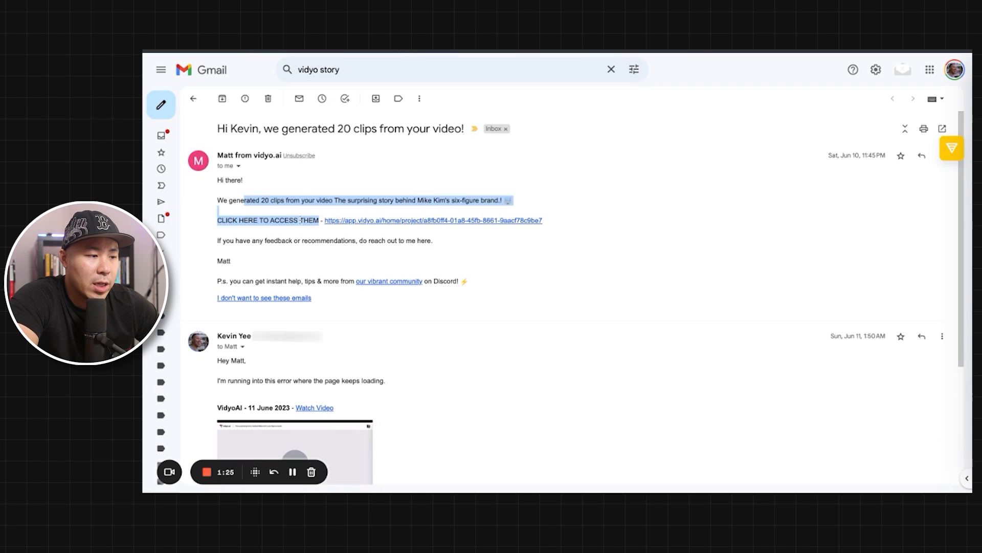
click(288, 214)
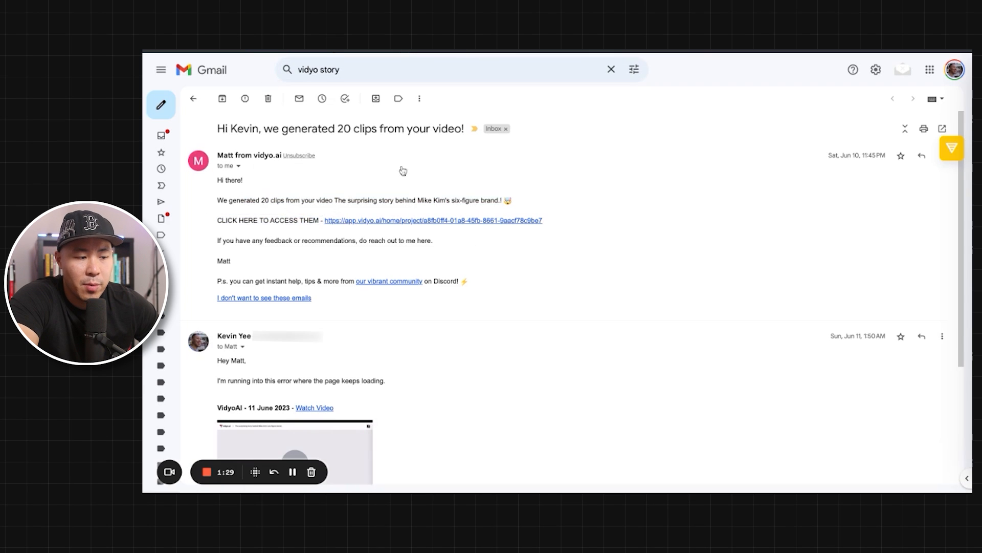
scroll(332, 349, down, 3)
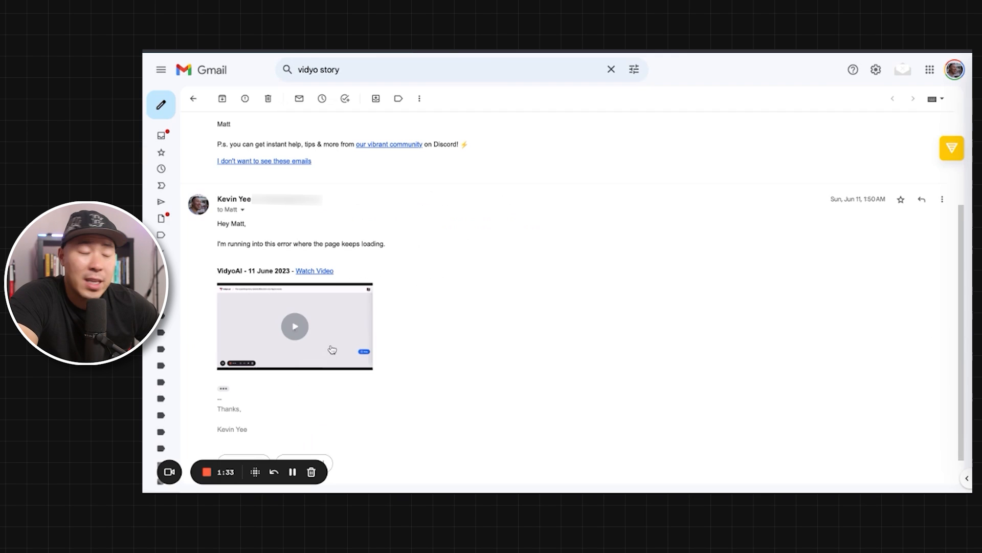
scroll(332, 349, up, 2)
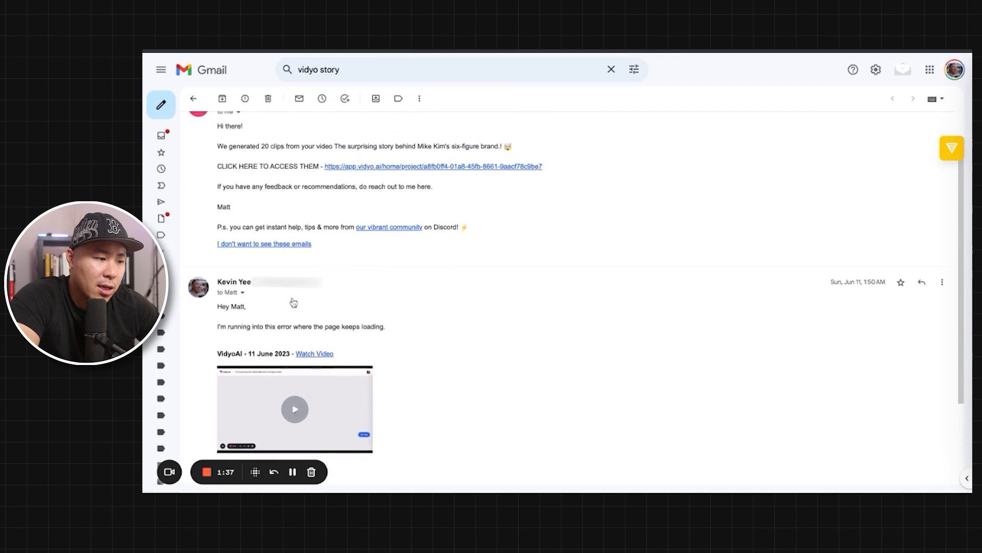
scroll(294, 356, down, 2)
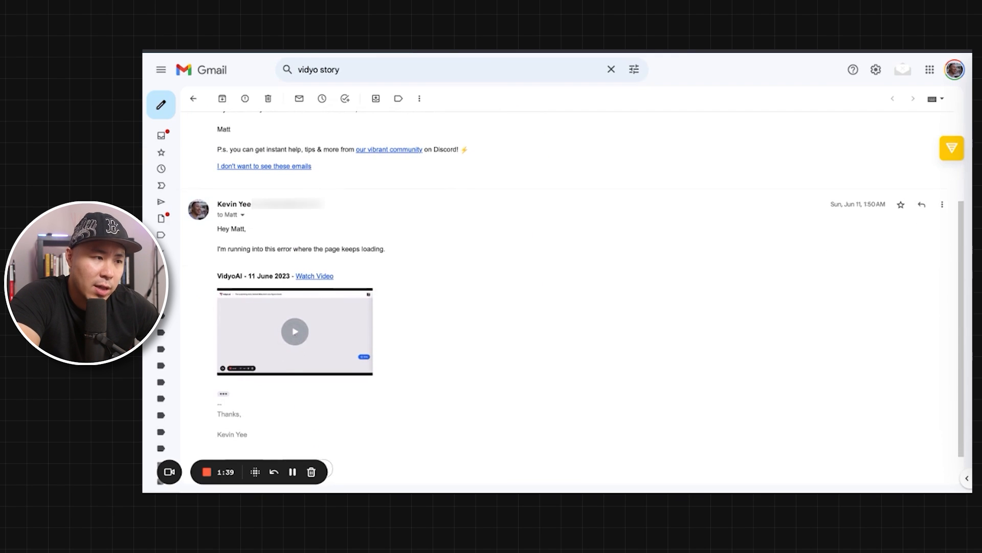
Step: Switch to vidyo.ai and browse the chapters of the six-figure brand video, selecting The Art of Talking to Yourself
key(ctrl+Tab)
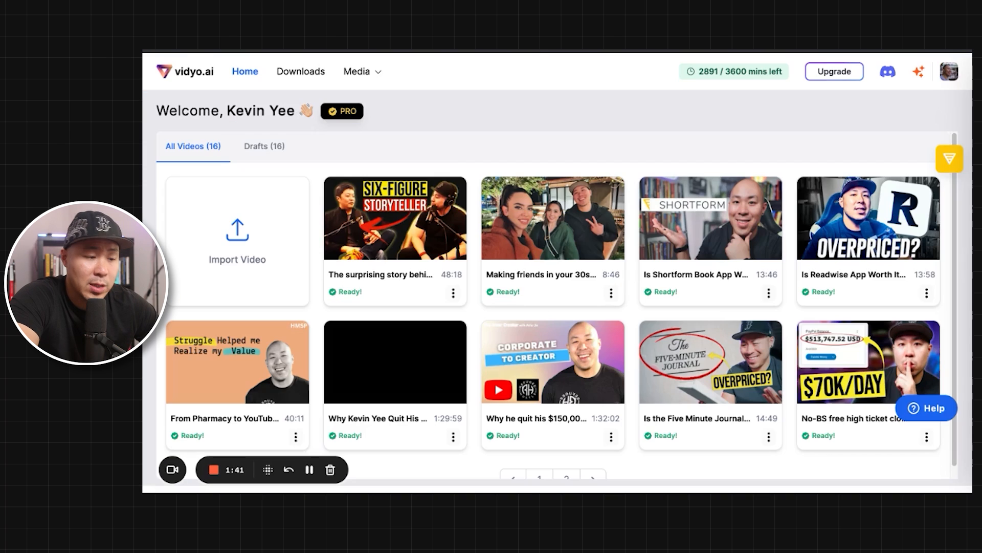
mouse_move(404, 206)
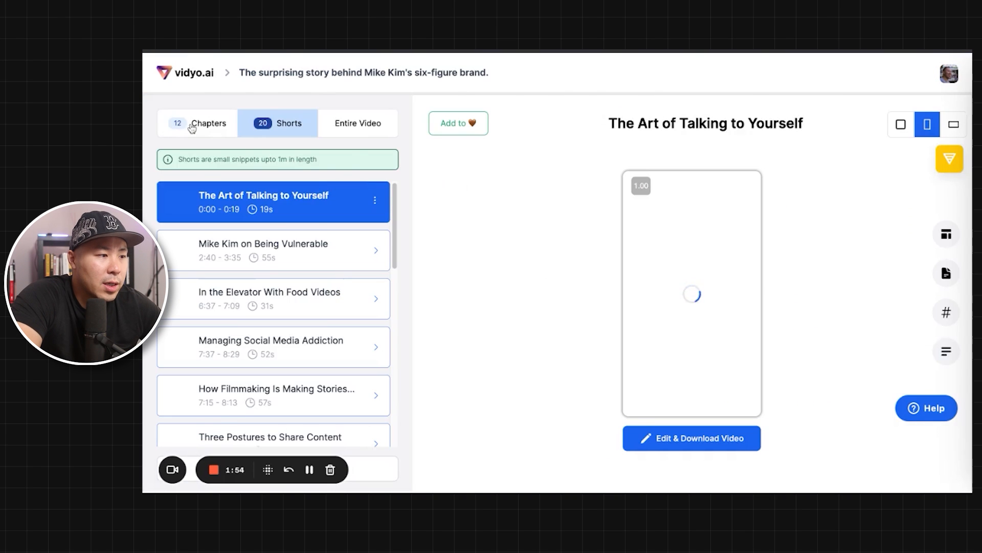
click(197, 123)
scroll(285, 213, down, 7)
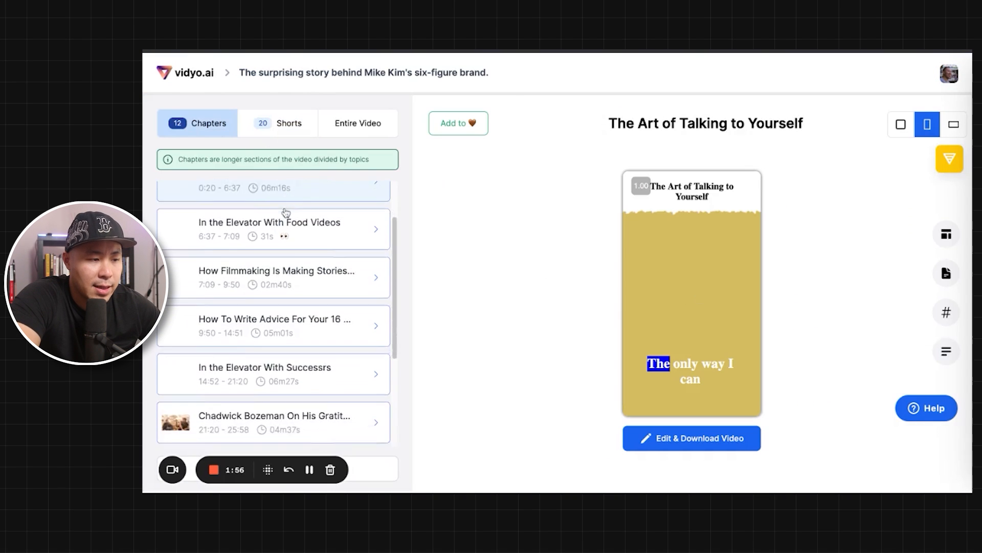
scroll(285, 212, up, 3)
scroll(285, 211, up, 4)
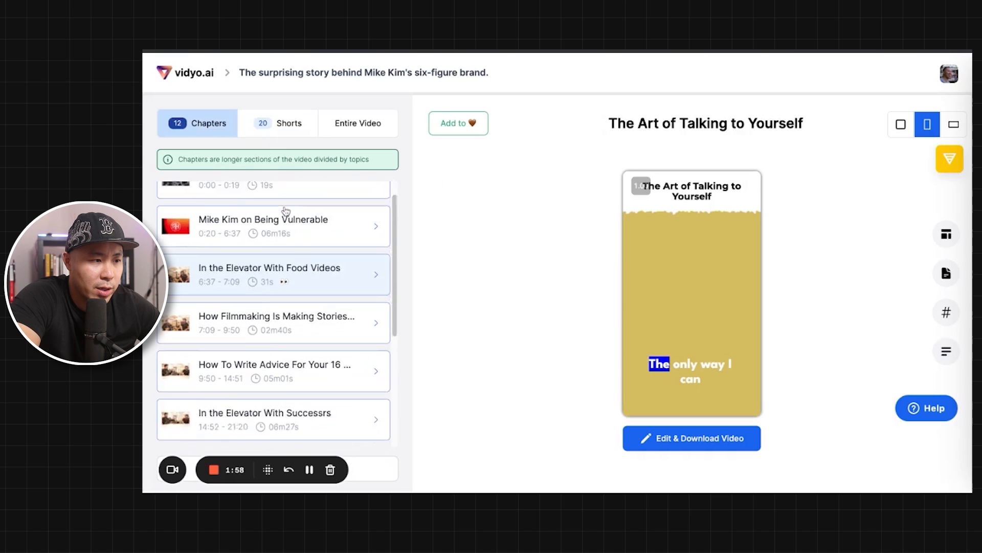
click(282, 206)
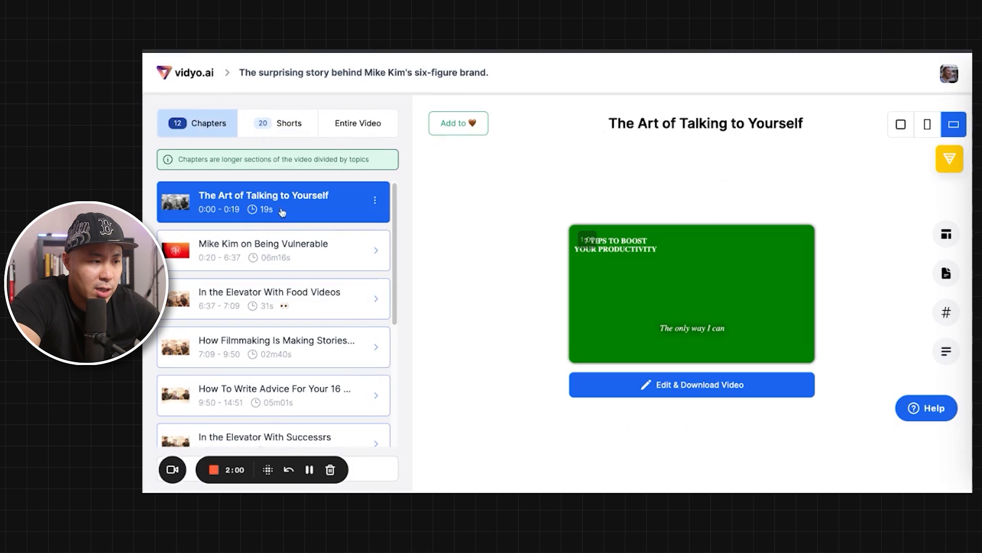
scroll(299, 264, down, 7)
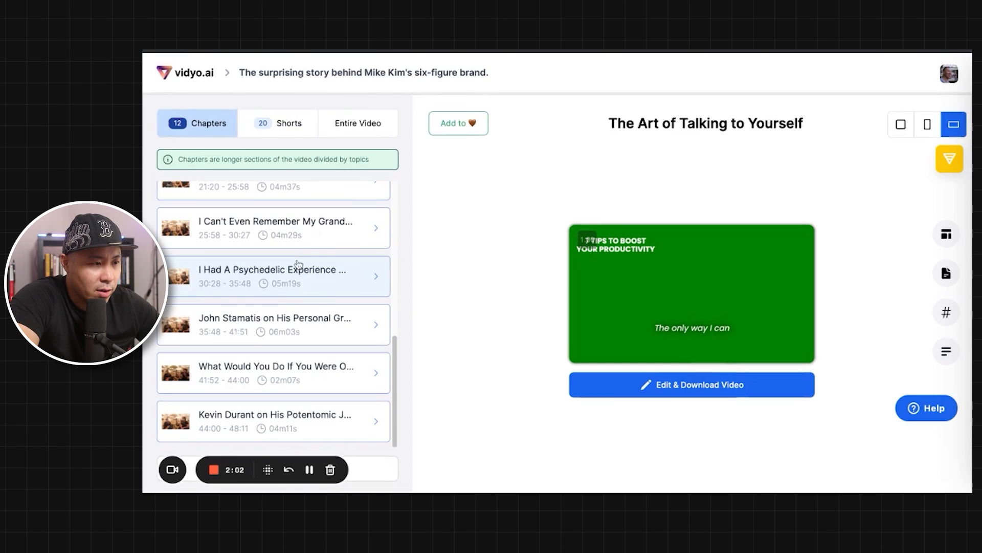
Step: Apply the black template with yellow-highlighted captions to the short The Art of Talking to Yourself and preview it
click(284, 121)
click(378, 204)
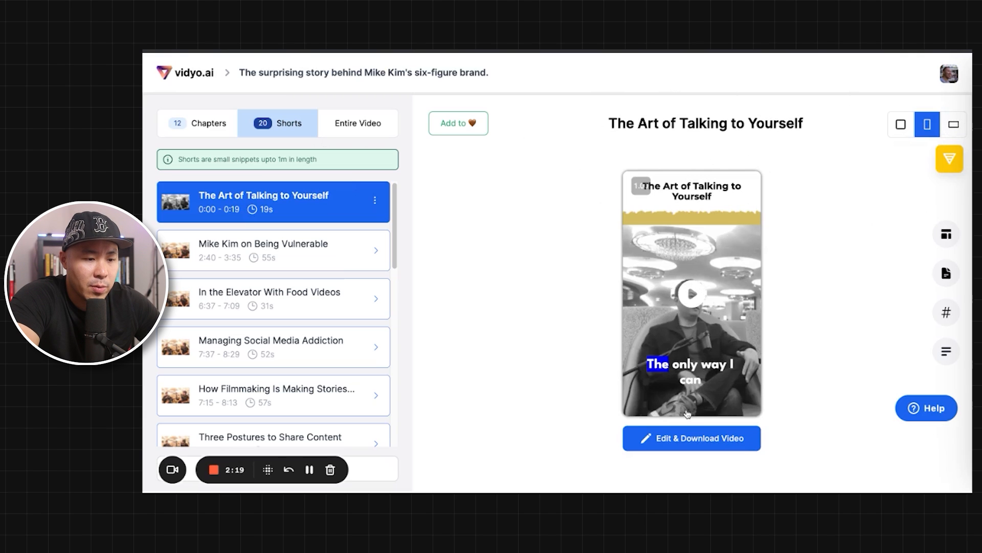
click(941, 238)
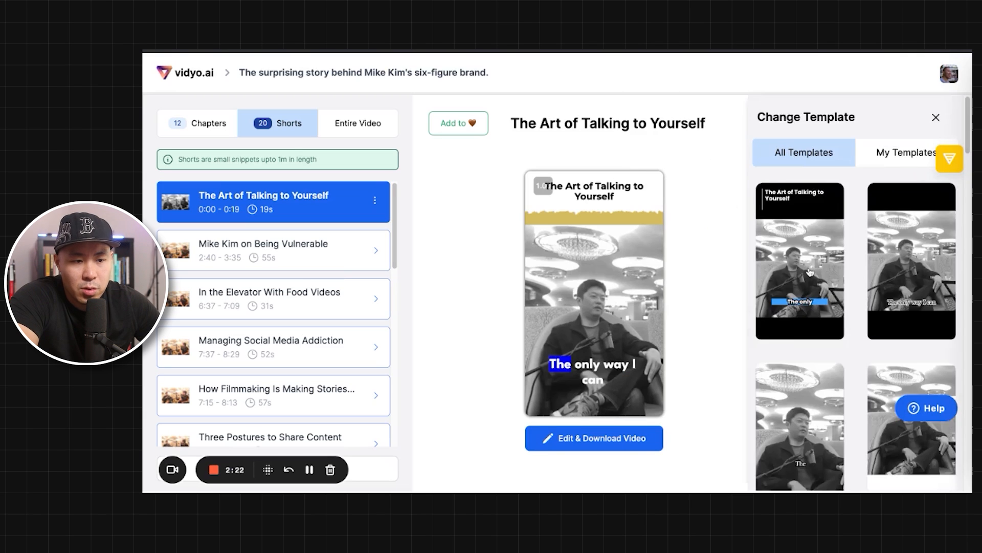
scroll(818, 270, down, 5)
scroll(814, 271, up, 3)
scroll(810, 272, up, 2)
click(806, 307)
scroll(804, 310, down, 3)
scroll(804, 311, down, 6)
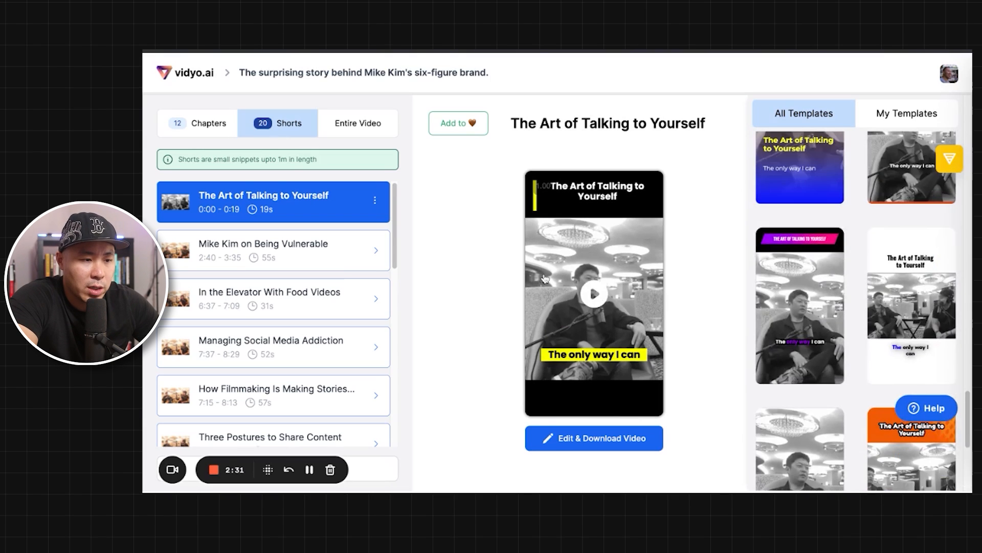
click(593, 293)
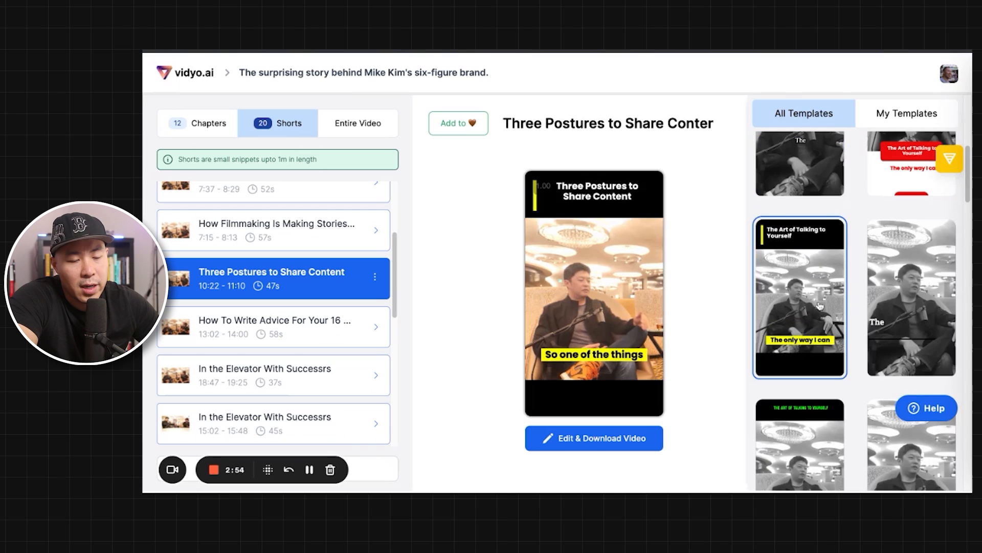
Step: Open the short Three Postures to Share Content in the editor and browse the available templates
scroll(820, 306, down, 2)
scroll(820, 306, down, 3)
click(587, 438)
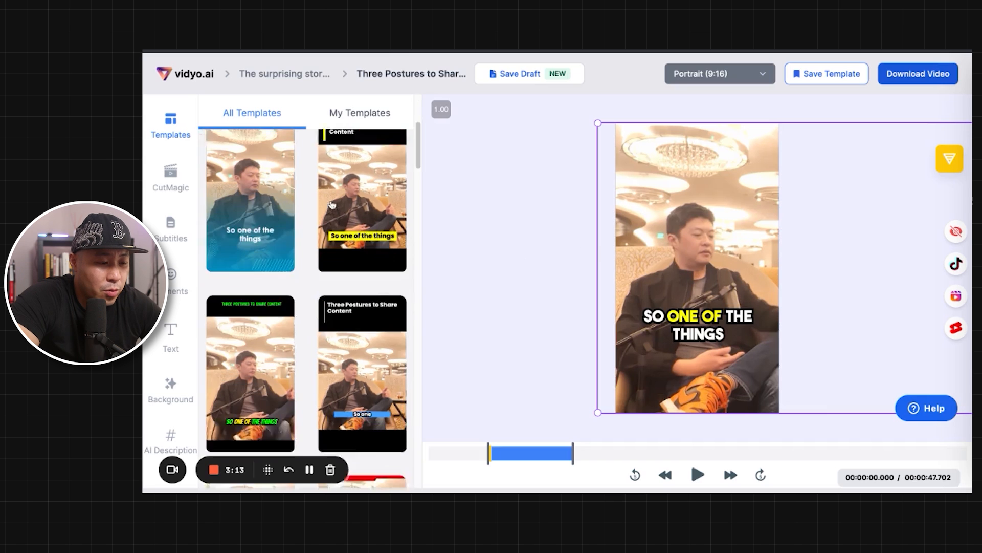
scroll(332, 205, down, 1)
scroll(331, 205, down, 6)
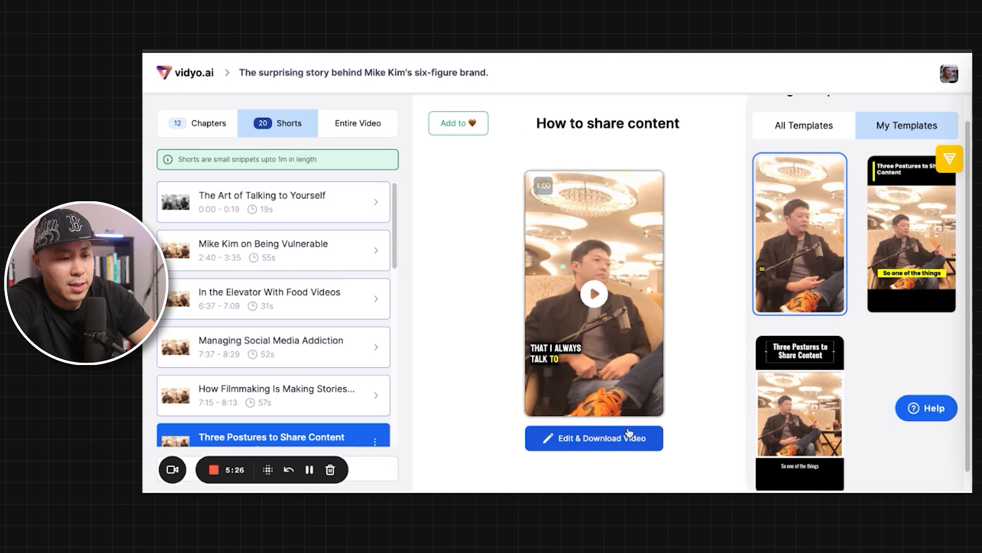
Step: Reopen the short Three Postures to Share Content in the editor and look through its timed subtitle lines
click(630, 437)
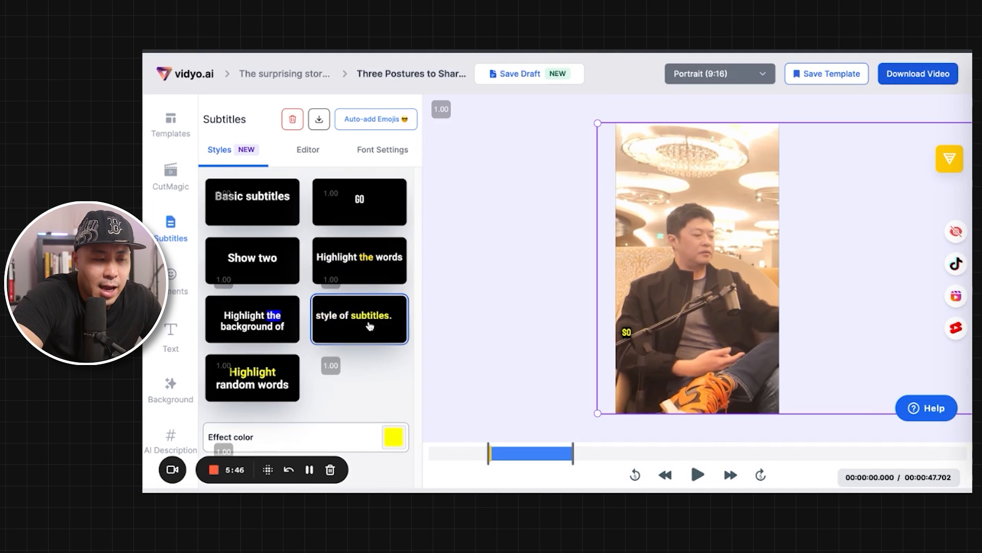
click(321, 144)
scroll(307, 327, down, 5)
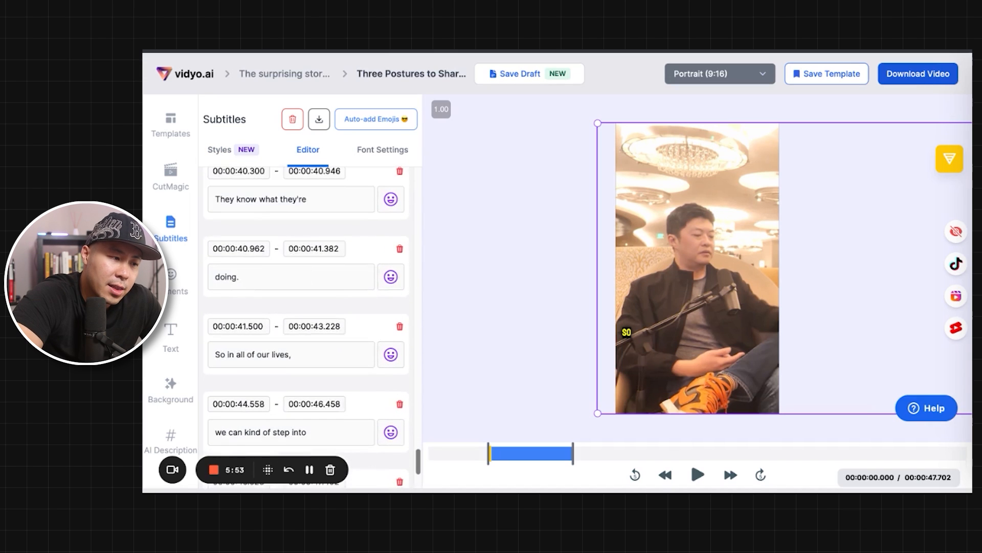
scroll(307, 328, up, 5)
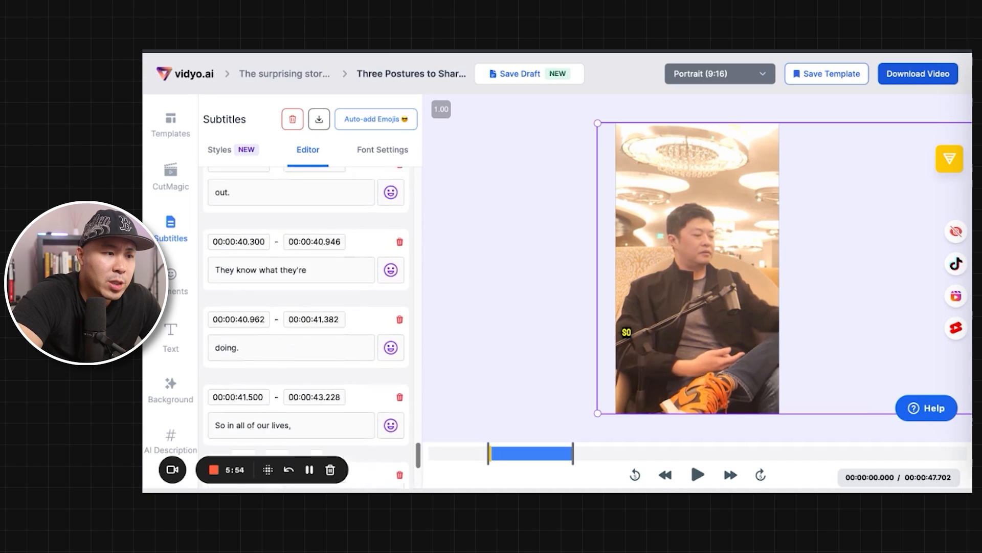
Step: Set the subtitle font of the Three Postures to Share Content clip to Bebas Neue
click(375, 151)
scroll(329, 226, up, 1)
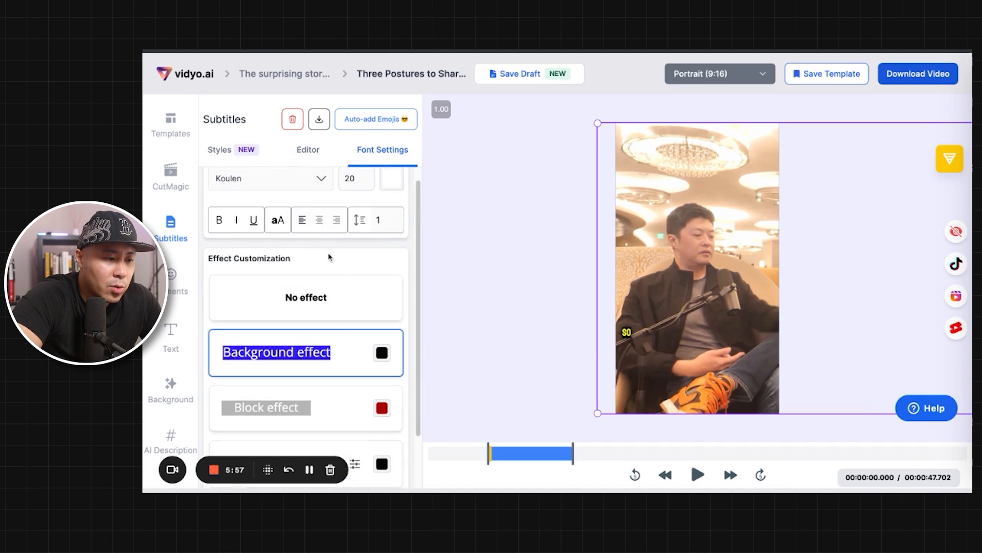
scroll(320, 333, down, 1)
scroll(318, 301, up, 2)
click(268, 193)
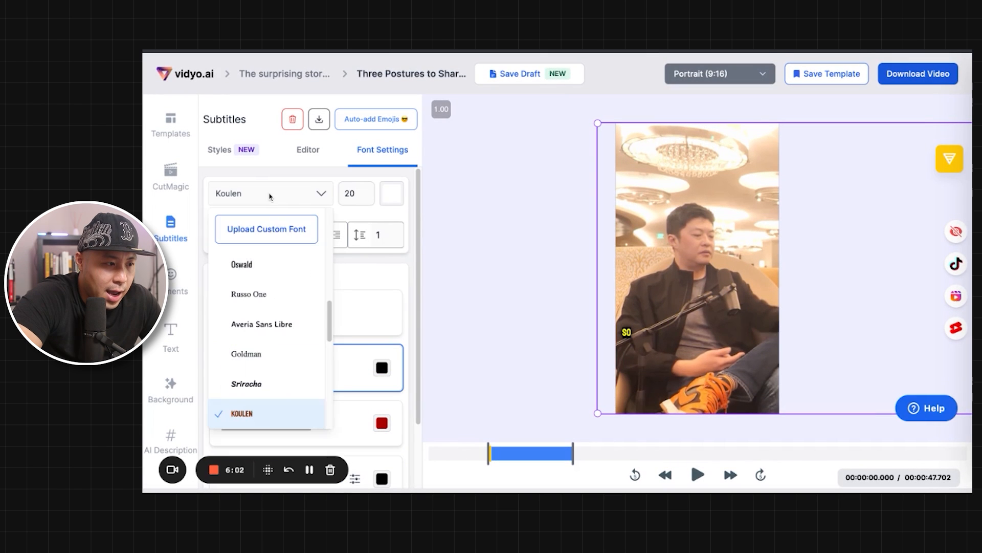
click(246, 351)
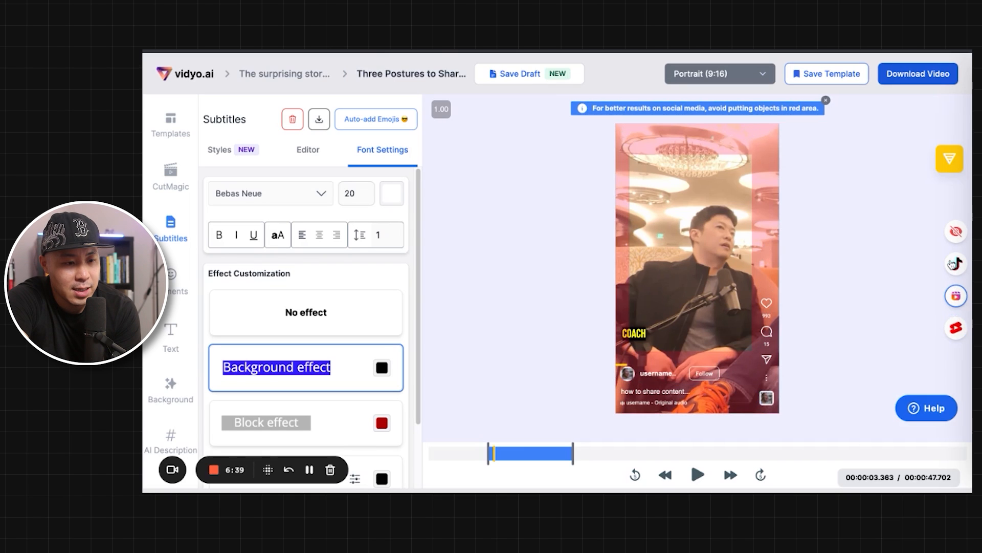
Step: Check the clip against the TikTok and YouTube Shorts social preview overlays and play it
click(953, 263)
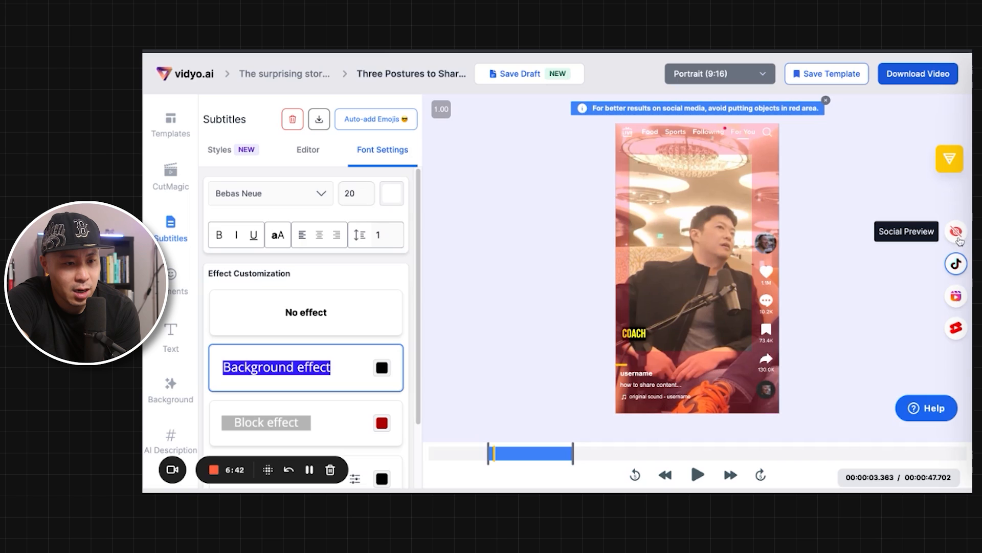
click(958, 237)
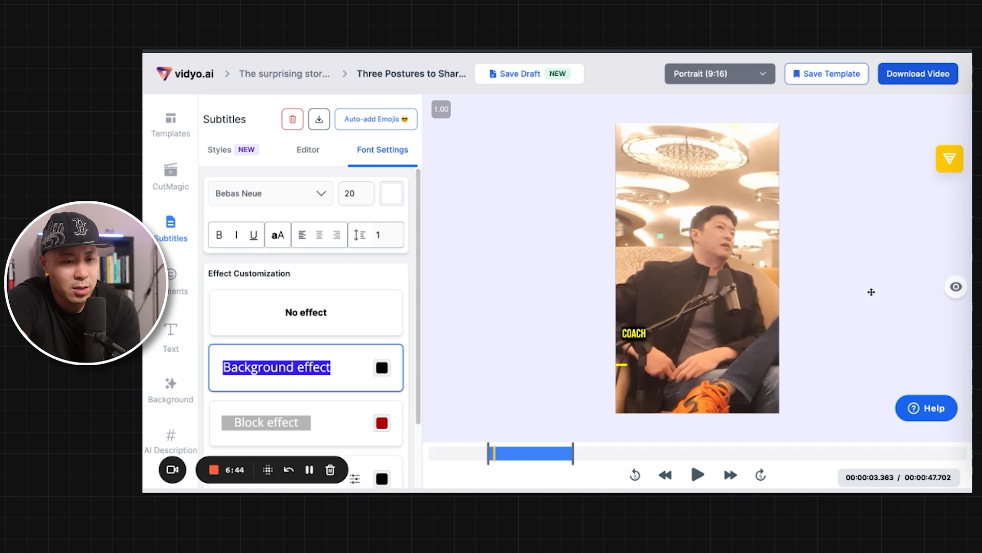
click(957, 289)
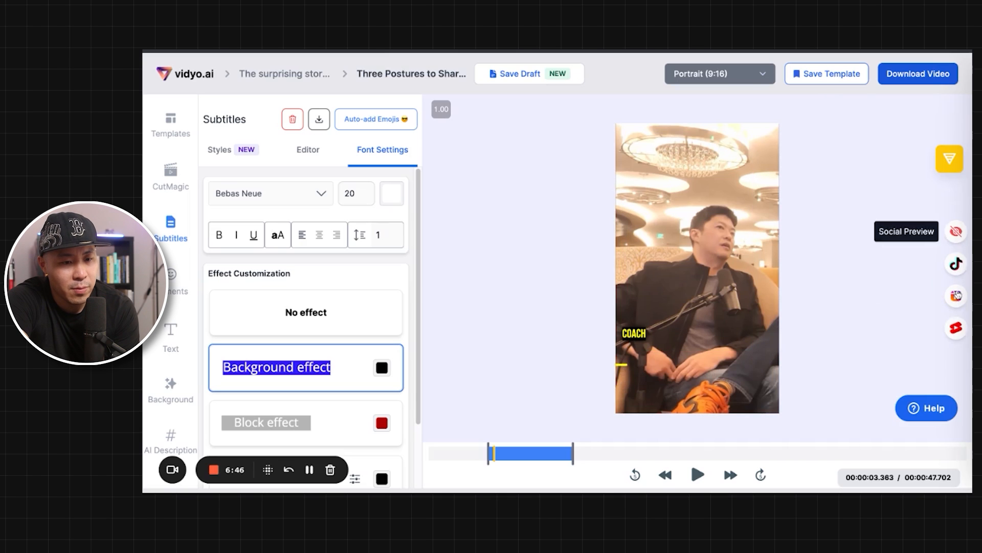
click(956, 327)
key(space)
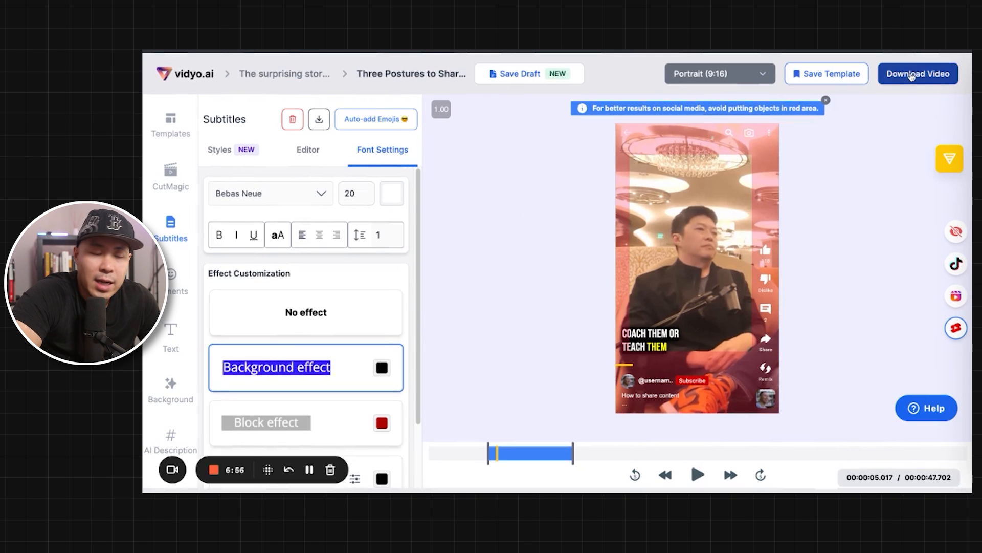
Step: Export the Three Postures to Share Content clip at 1080p and dismiss the export notice
click(911, 75)
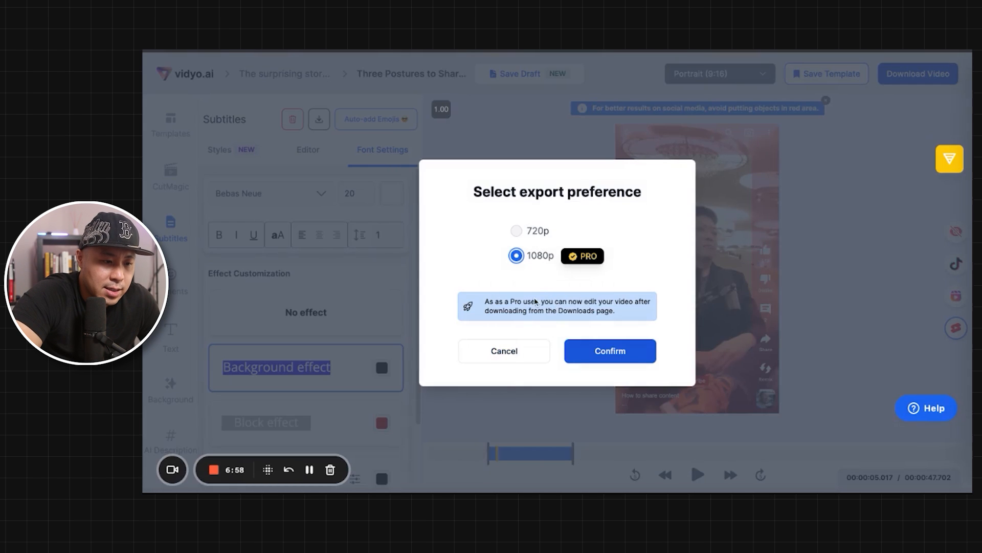
click(589, 352)
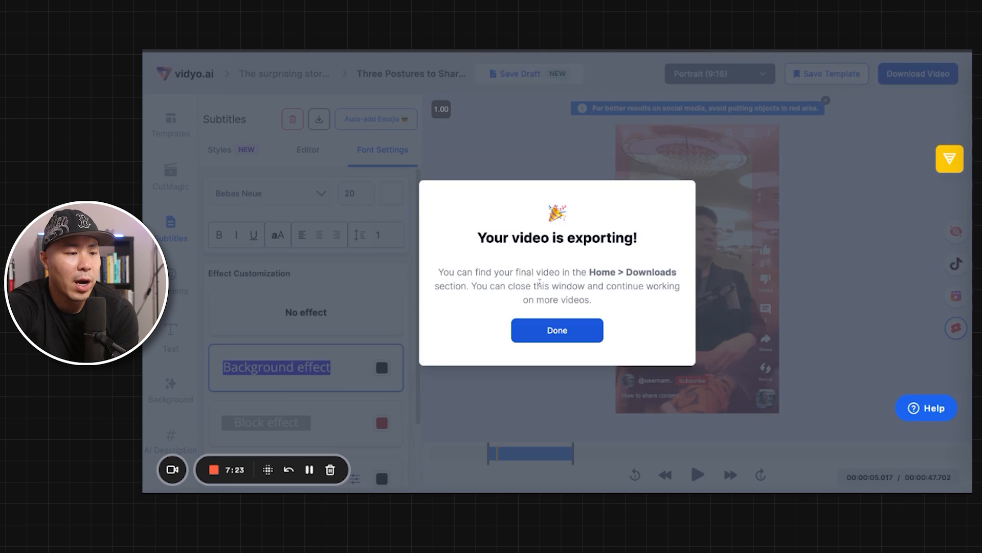
click(540, 334)
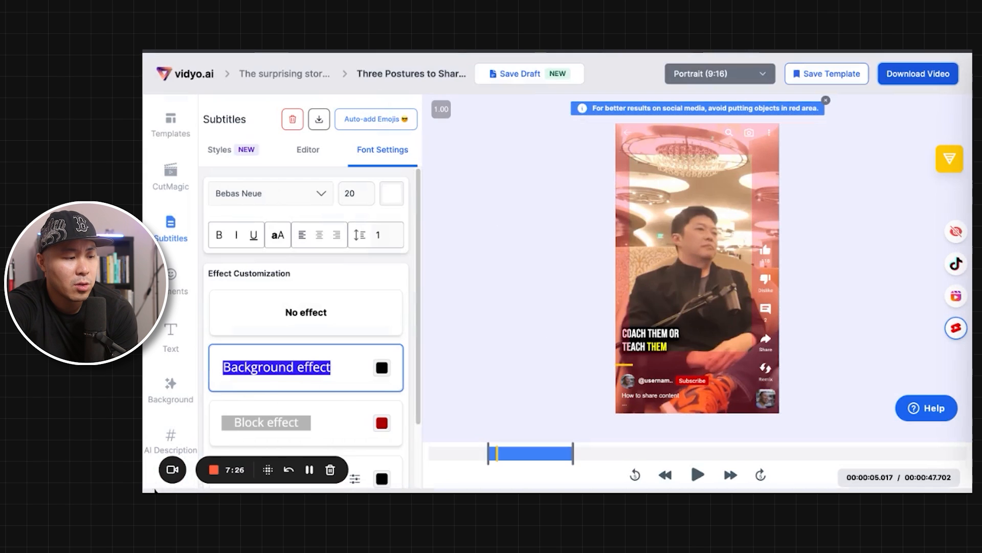
Step: Leave the editor, return to the video library and open the clips of the No-BS free high ticket closing script video
drag(215, 471, 833, 471)
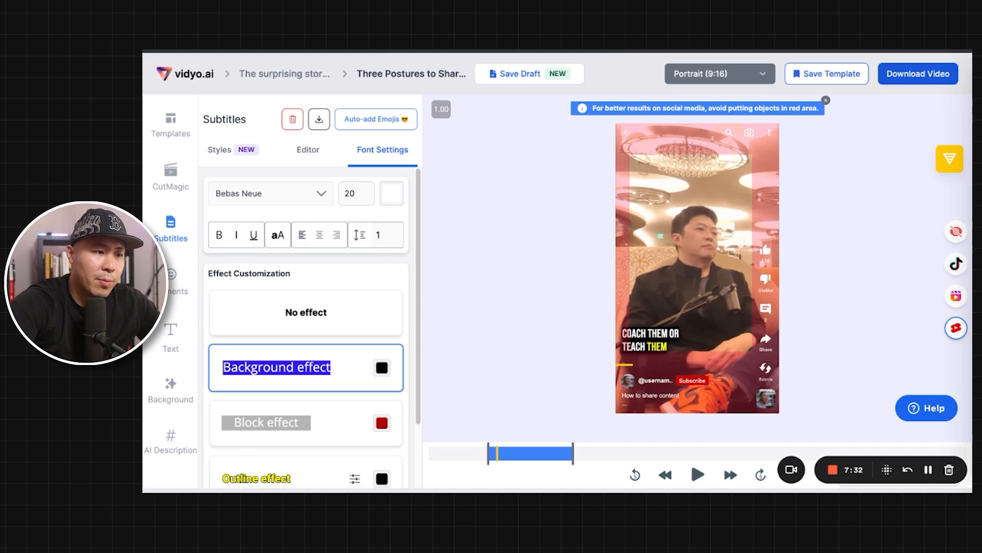
click(293, 74)
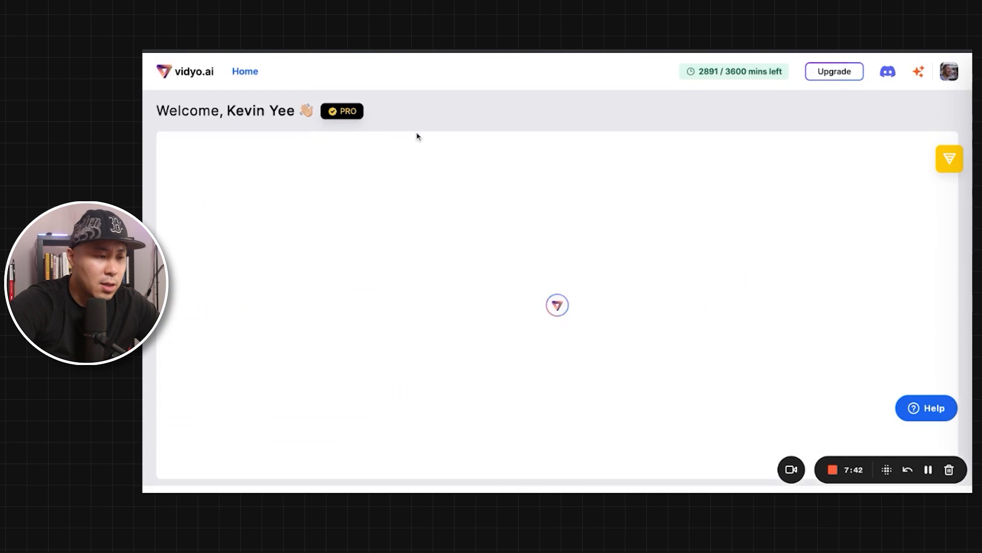
mouse_move(494, 239)
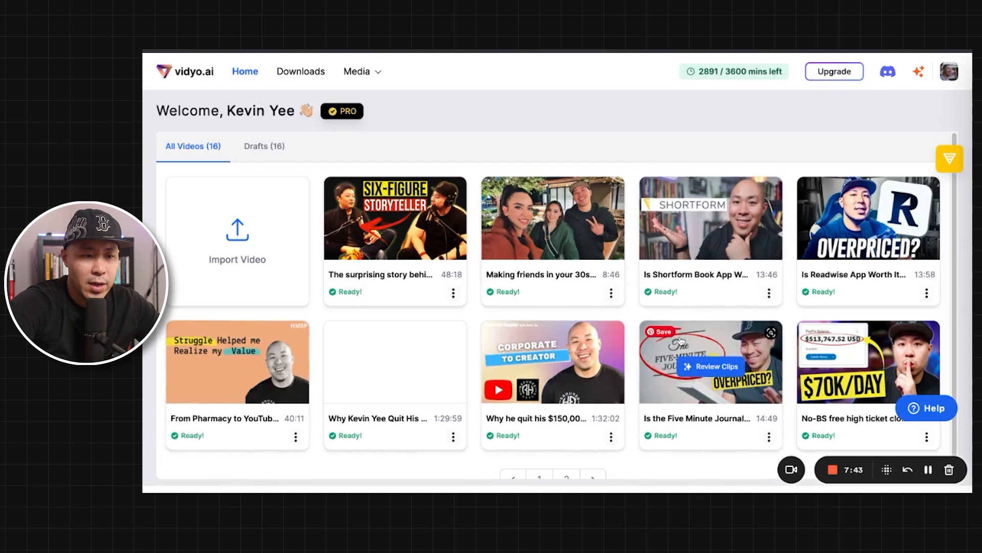
scroll(549, 226, down, 1)
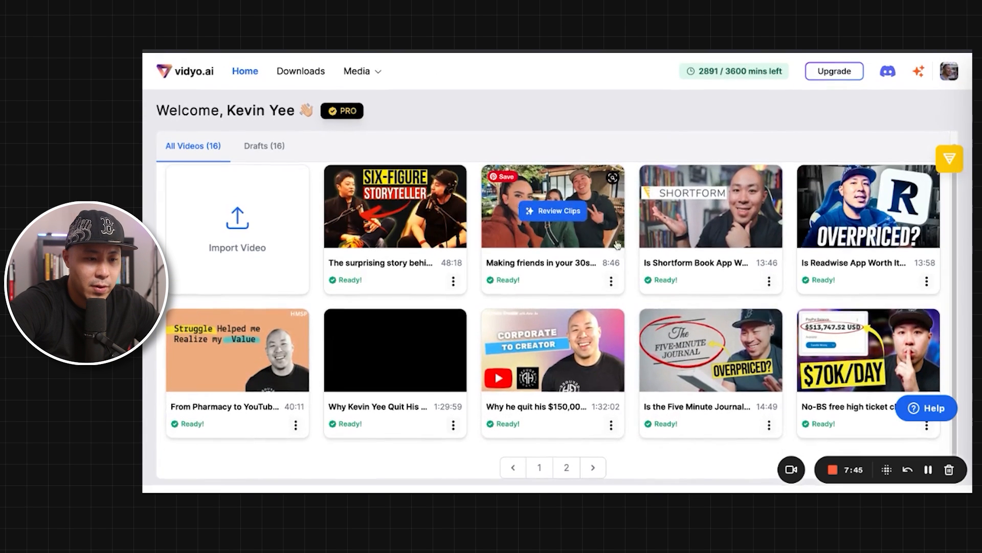
click(845, 382)
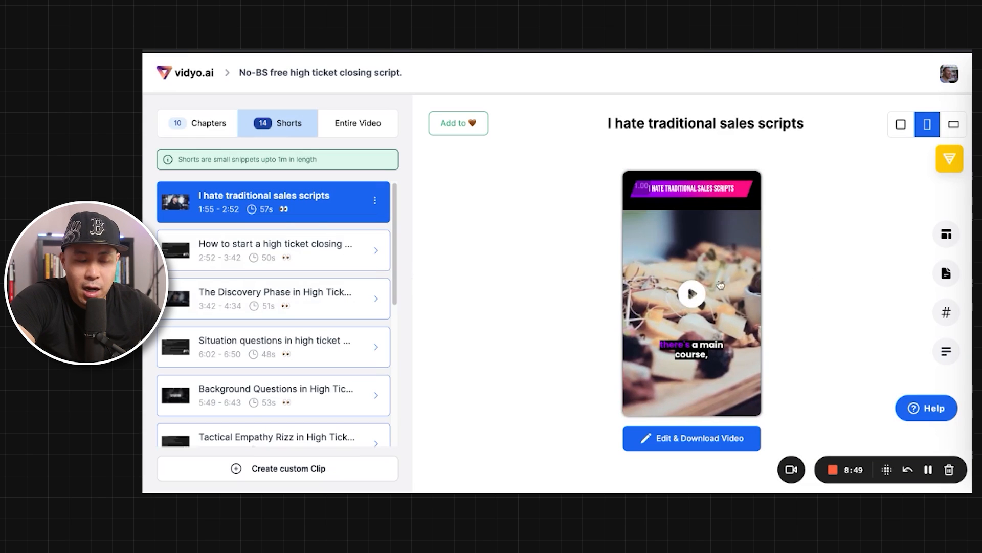
Step: Open the I hate traditional sales scripts short for editing and enable CutMagic scene detection on it
click(718, 439)
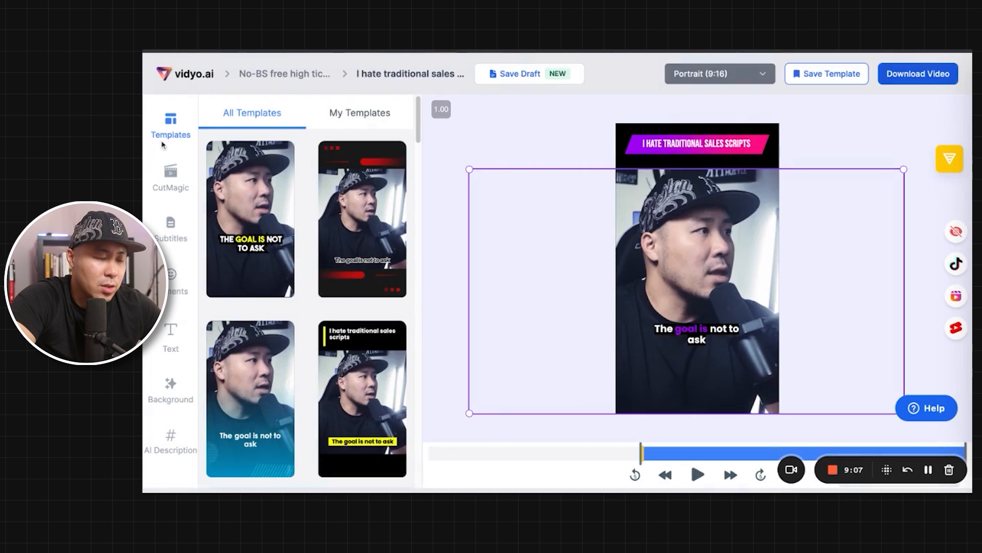
click(174, 187)
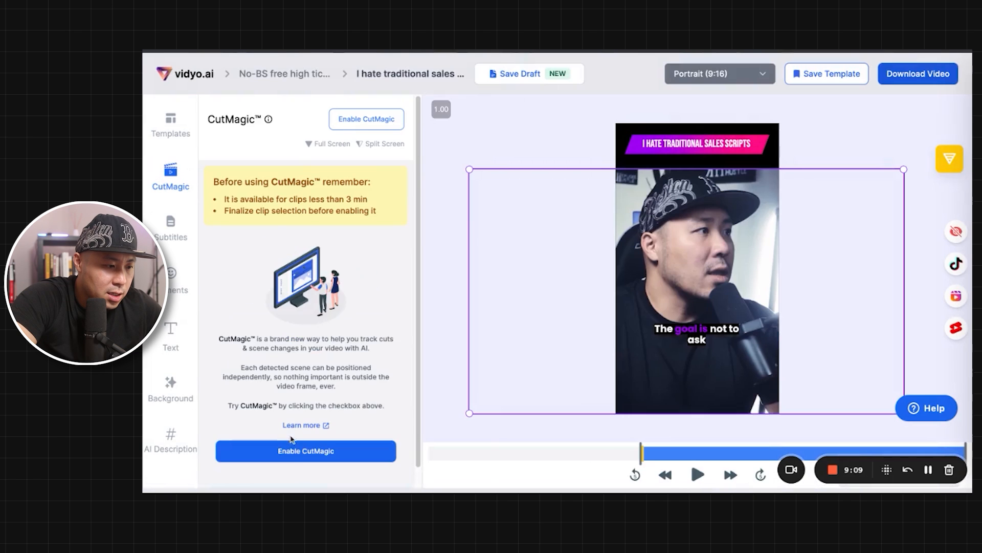
click(291, 450)
click(586, 329)
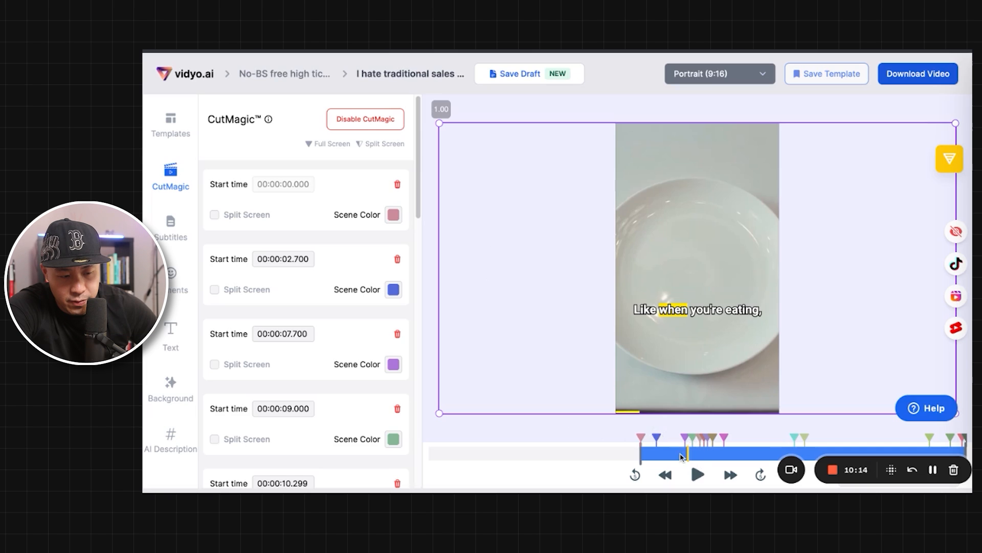
Step: Shrink and reposition the video in the dinner plate scene so the full picture fits within the portrait frame's width
drag(439, 123, 726, 265)
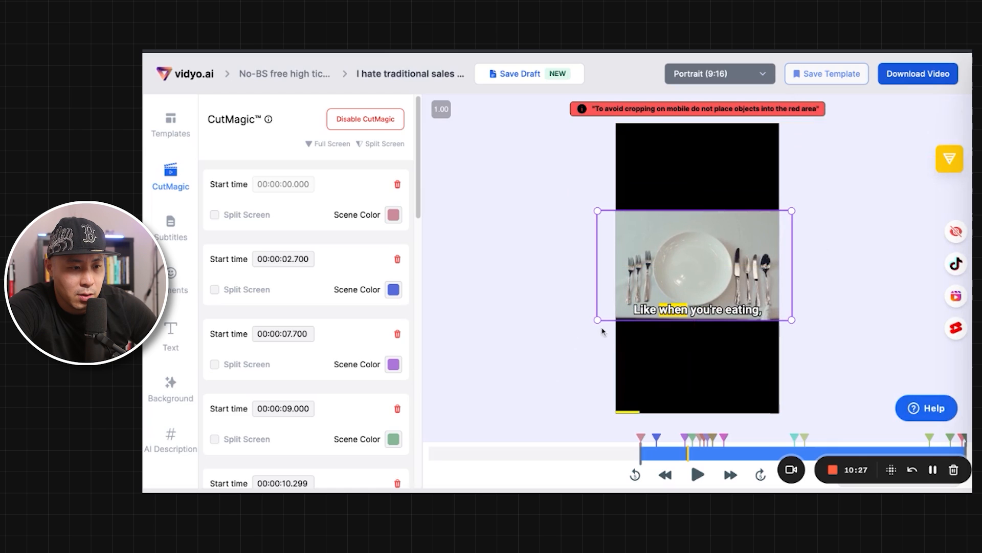
drag(596, 322, 622, 313)
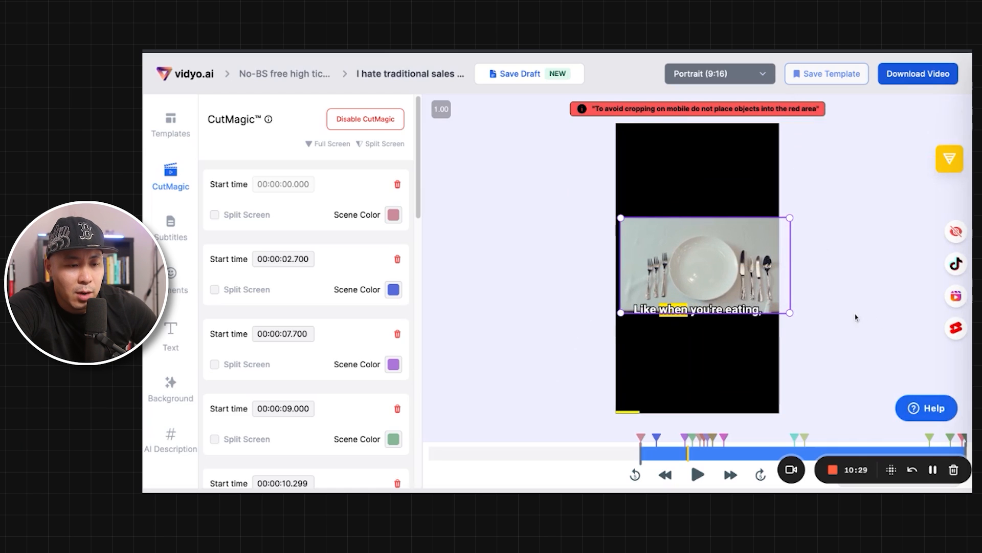
drag(791, 312, 790, 310)
drag(615, 311, 621, 308)
drag(668, 276, 666, 275)
Step: Move the playhead to the first CutMagic scene, starting at 00:00:00.000, and turn on split screen for it
click(247, 217)
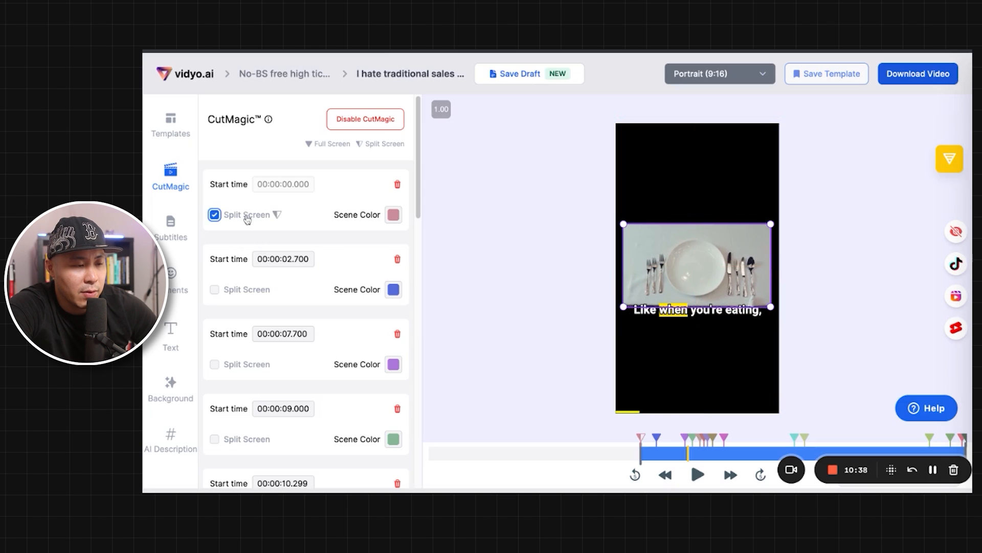
click(247, 217)
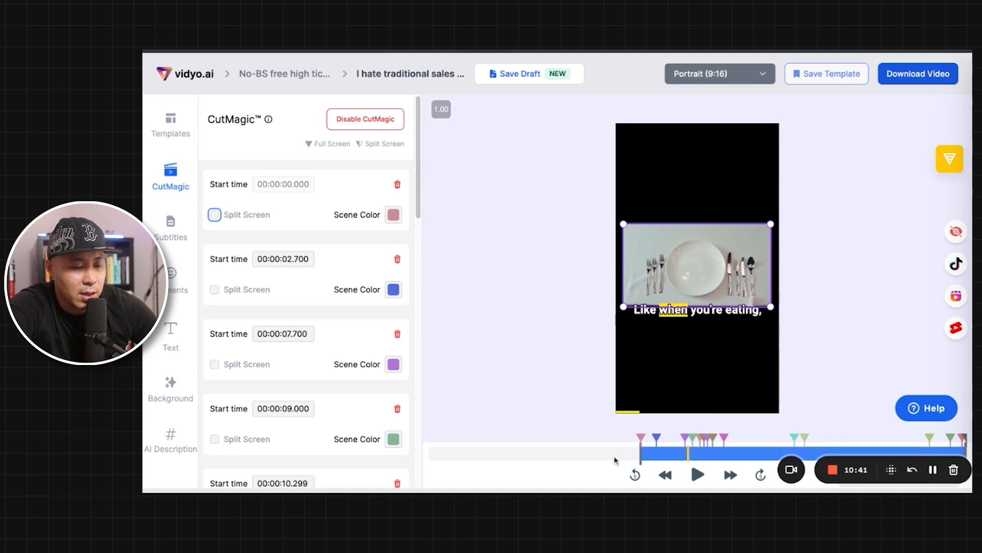
click(647, 456)
click(258, 216)
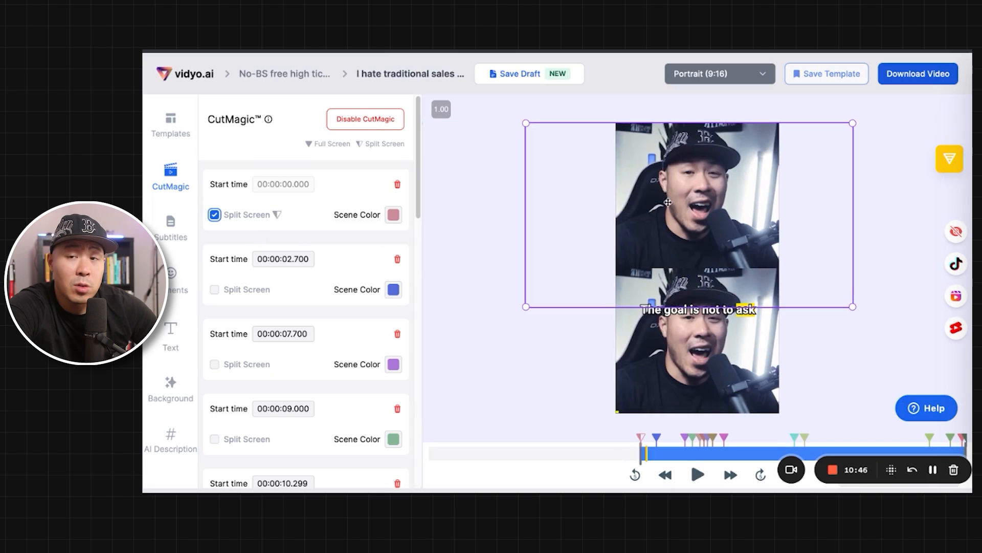
Step: Save the edited short as a draft and return to the shorts of the No-BS free high ticket closing script video
click(501, 77)
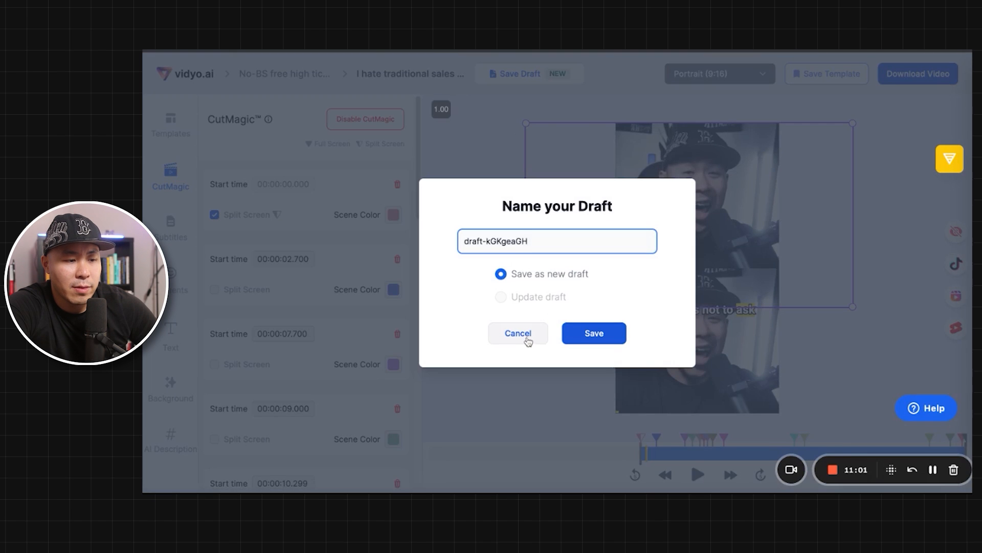
click(527, 341)
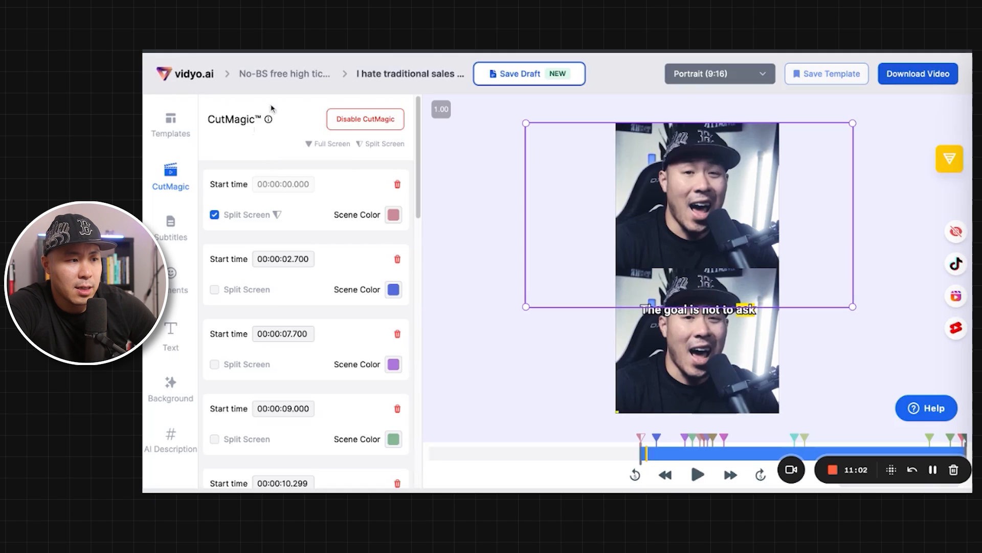
click(302, 73)
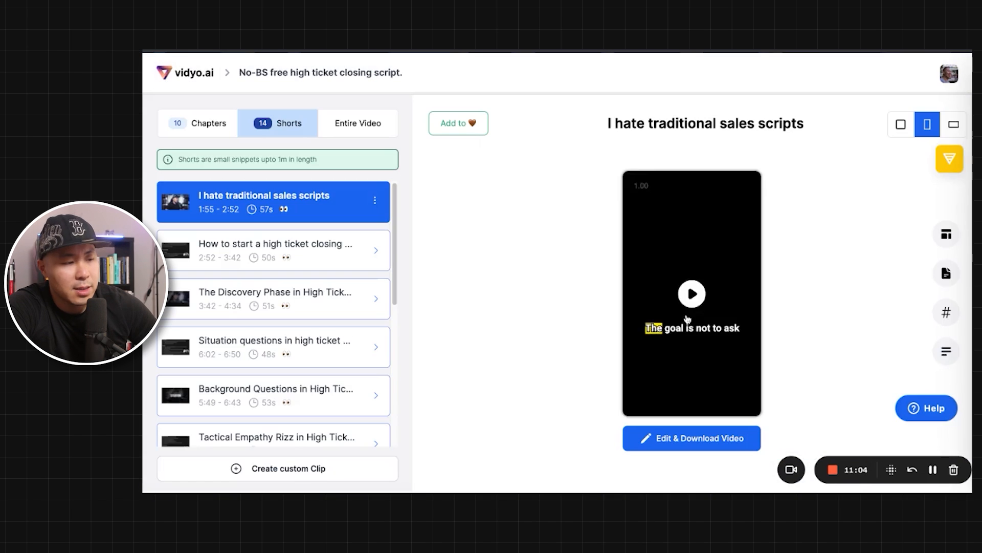
Step: Go to the downloaded clips and check the edit option for the How to share content clip
mouse_move(644, 296)
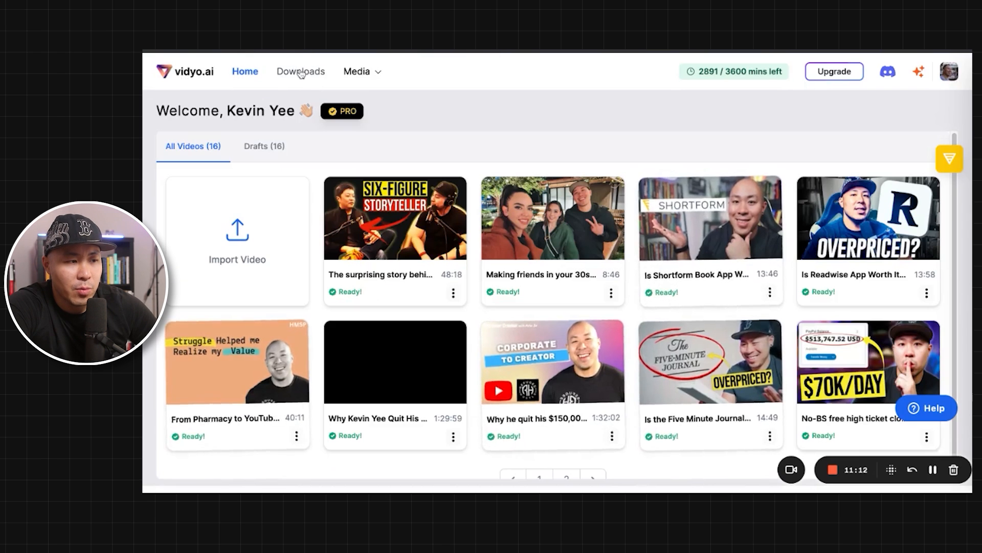
click(301, 72)
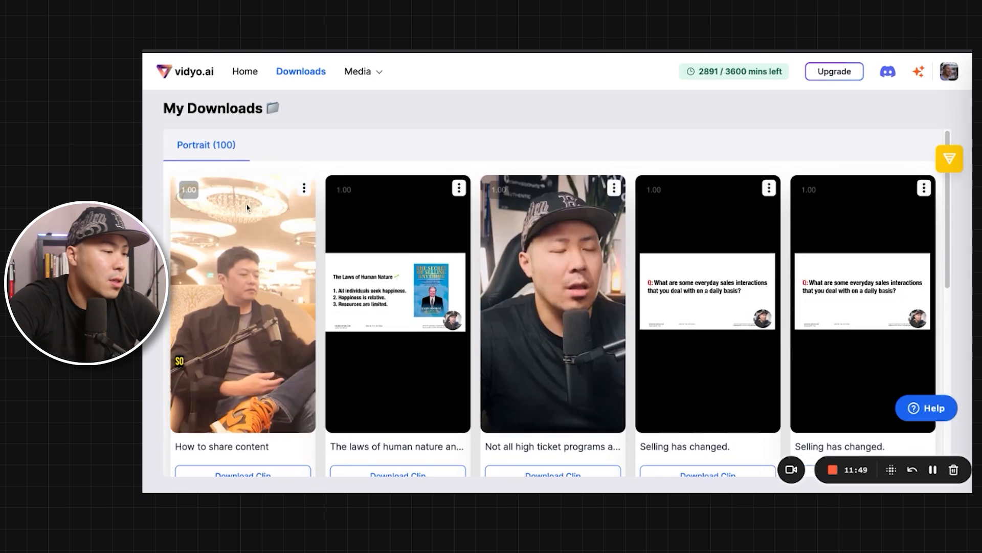
click(304, 188)
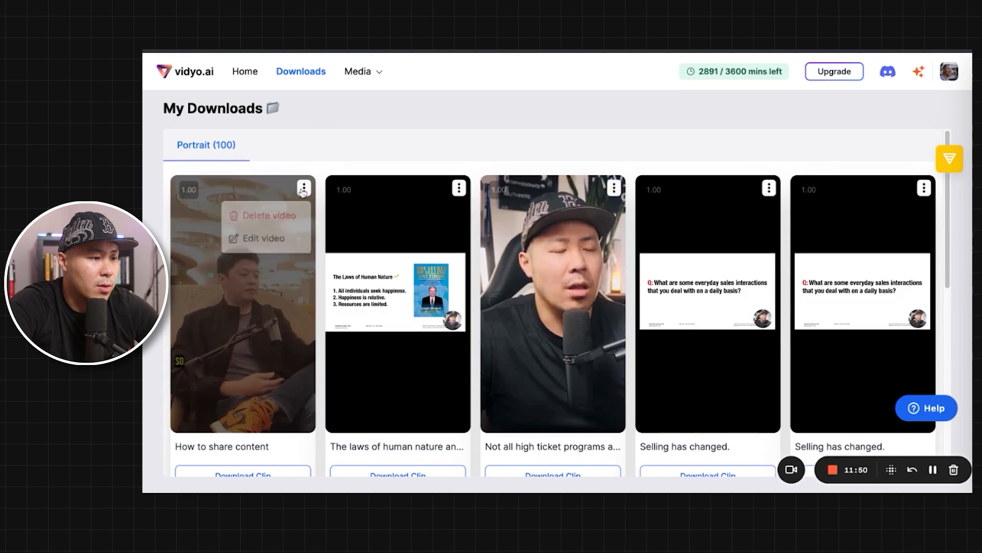
click(264, 239)
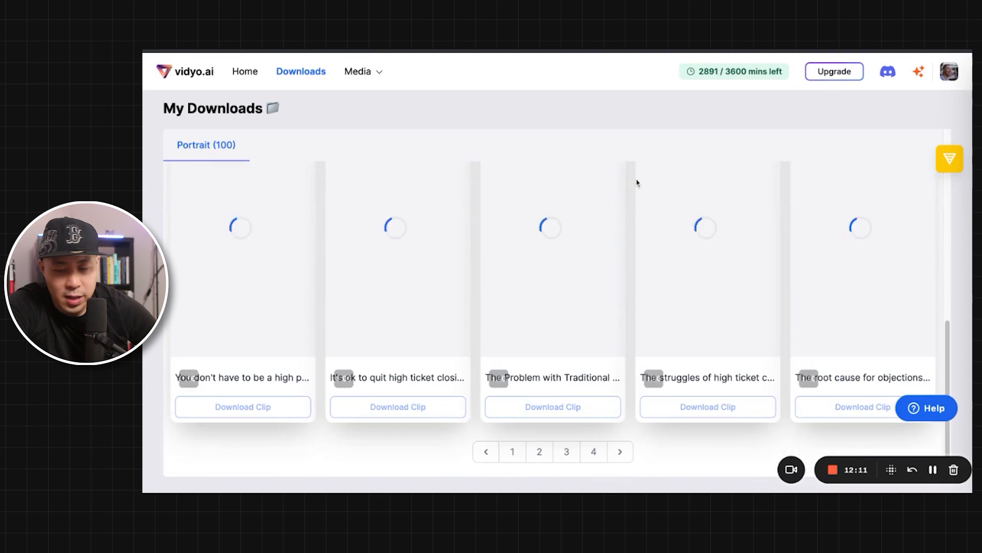
Step: Return to the home page, open the Brand Kit and create a brand kit
click(246, 73)
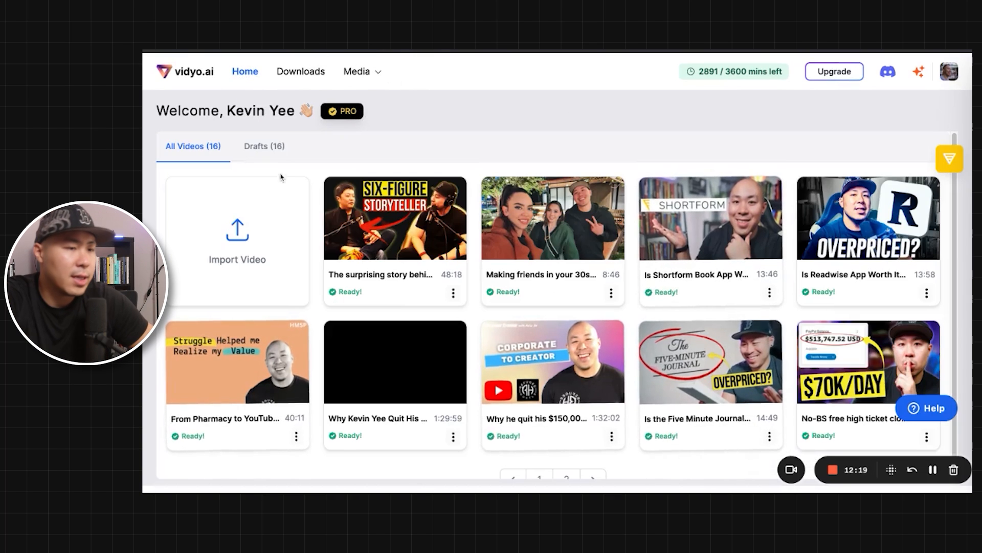
click(357, 72)
click(356, 94)
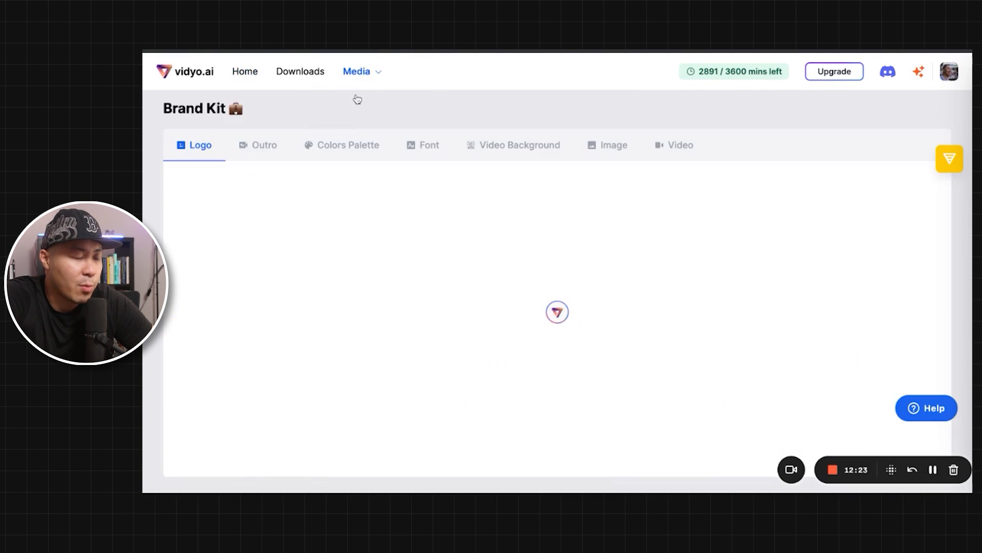
click(551, 381)
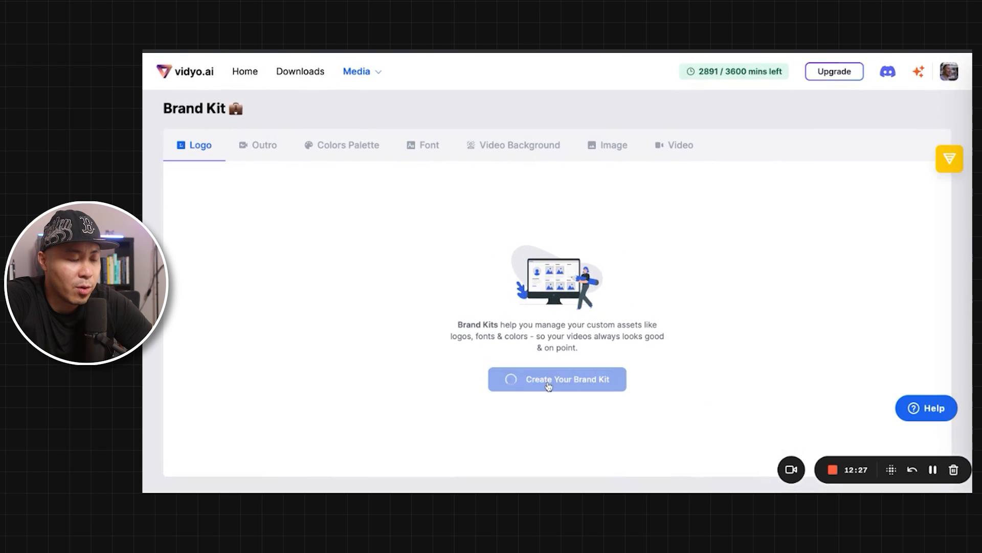
Step: Look through the brand kit's outro, colors palette, font, video background, image and video sections
click(254, 152)
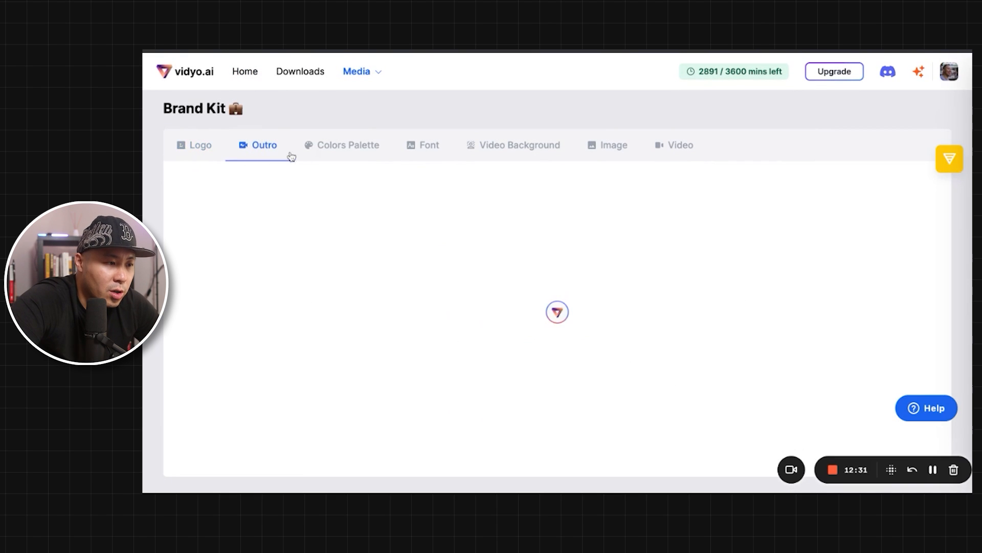
click(323, 155)
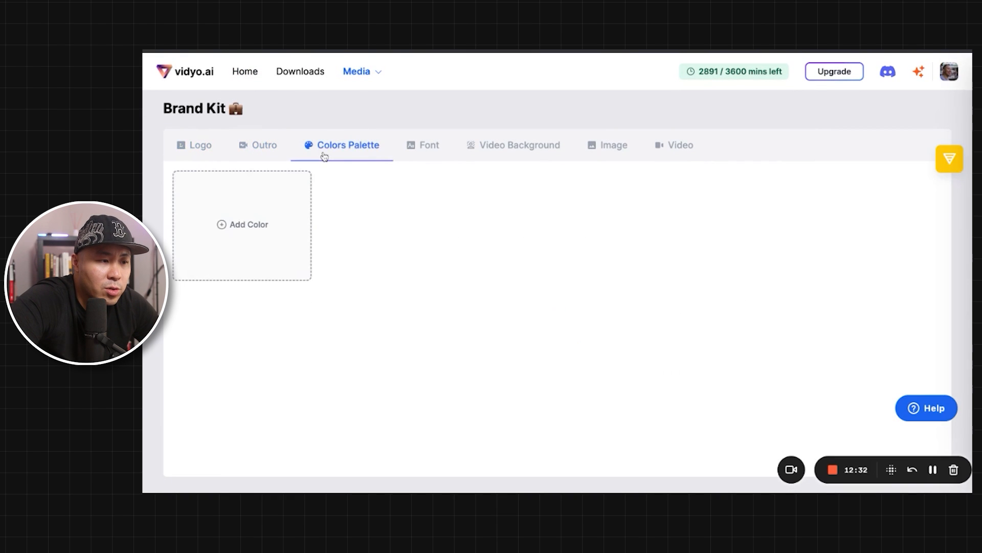
click(429, 159)
click(517, 148)
click(612, 149)
click(681, 154)
click(634, 149)
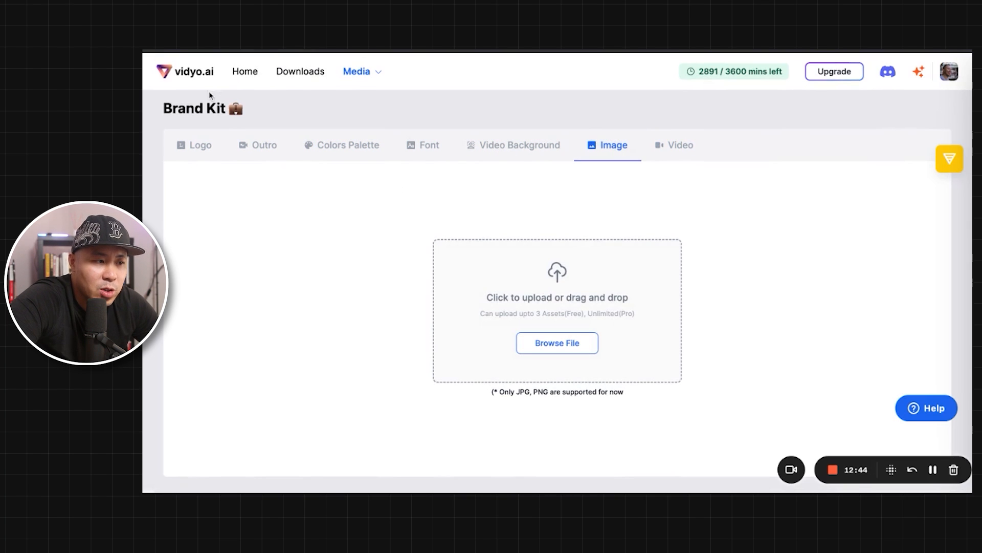